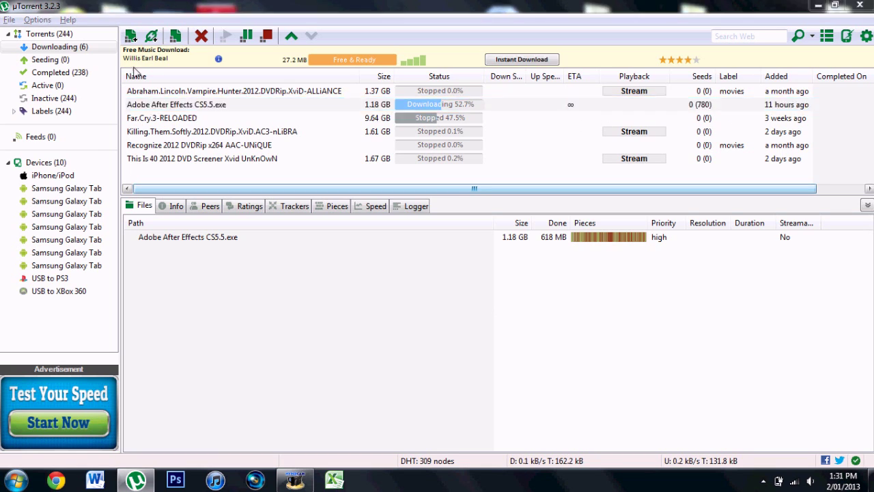
- Select the Adobe After Effects CS5.5.exe torrent in the torrent list
click(163, 106)
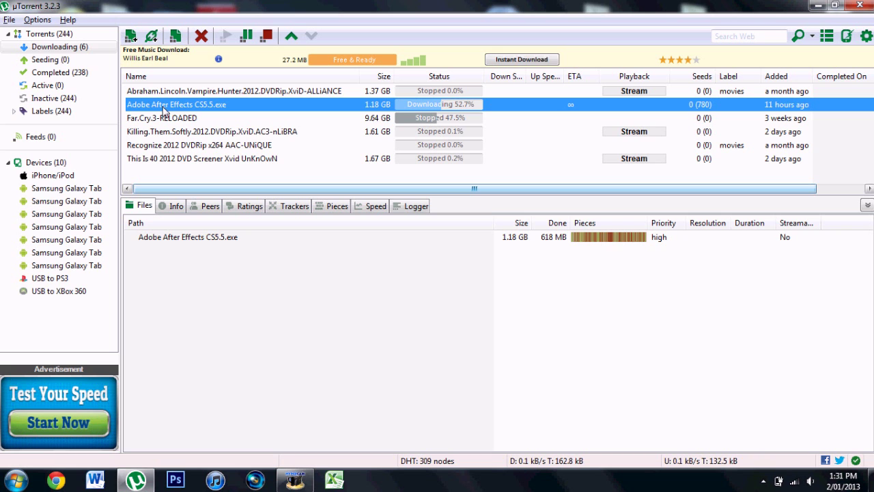
click(37, 20)
- In Connection preferences, enable UPnP and NAT-PMP mapping, set incoming port 45682, and apply
click(66, 57)
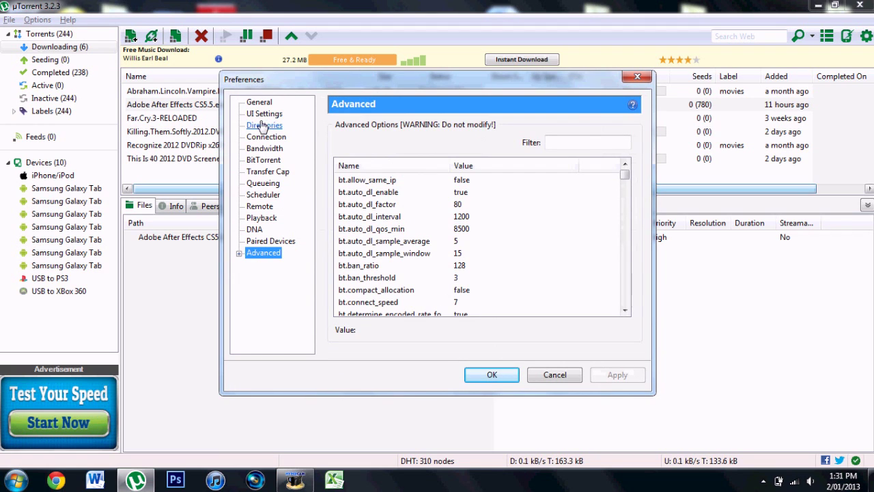
click(262, 125)
click(265, 136)
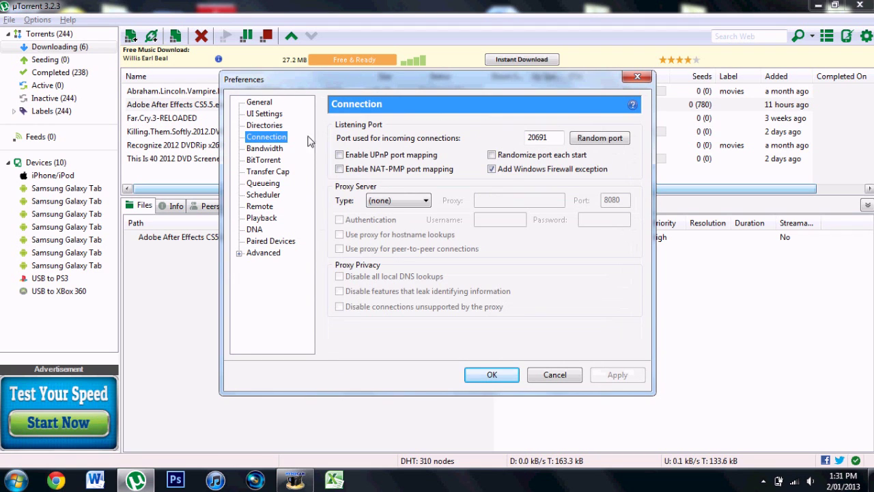
click(408, 156)
click(401, 169)
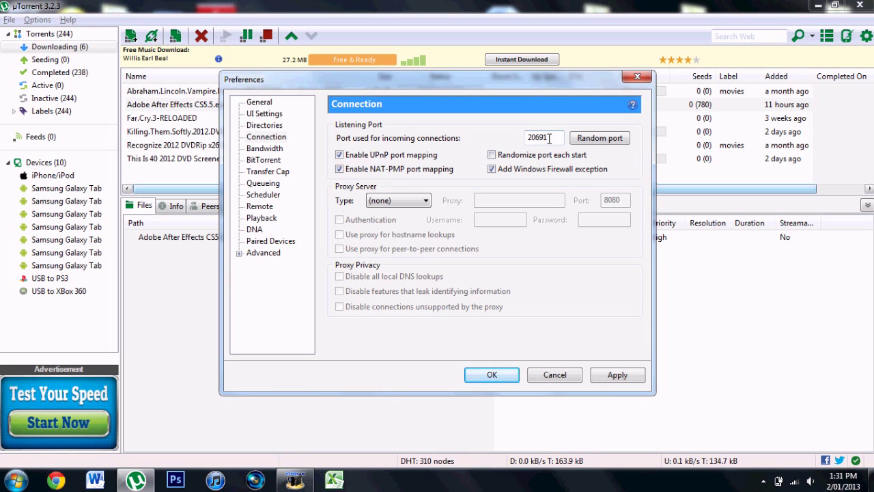
click(549, 138)
key(BackSpace)
key(BackSpace)
key(BackSpace)
key(BackSpace)
click(634, 374)
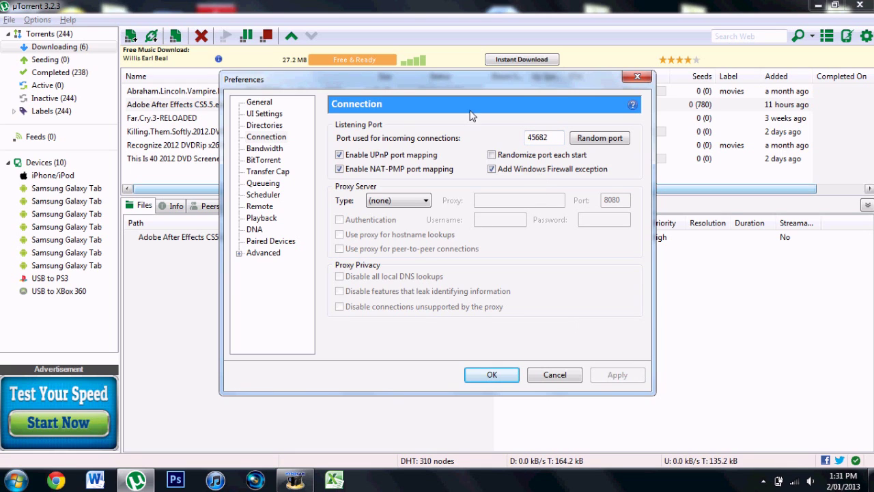
drag(462, 83, 481, 157)
- Set upload rate 10 kB/s, 2329 global connections, 1890 peers per torrent and 14 upload slots, then apply
click(282, 217)
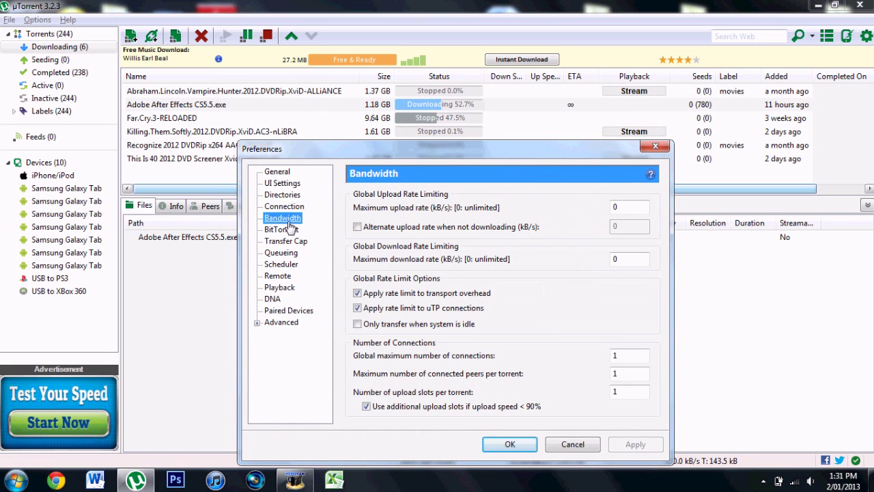
drag(391, 151, 390, 145)
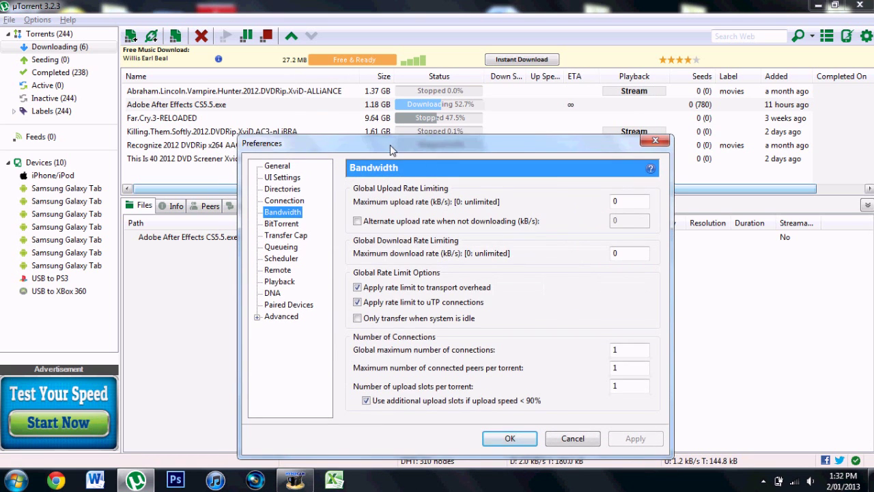
double_click(626, 199)
text(10)
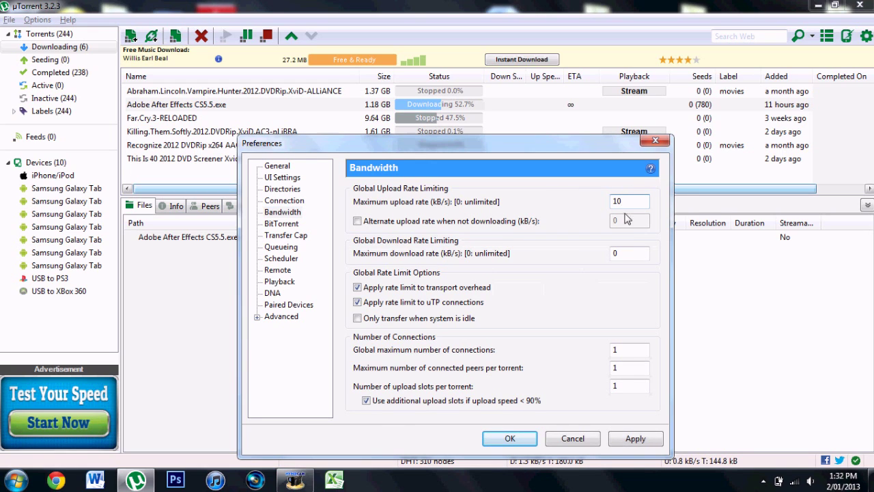
click(621, 254)
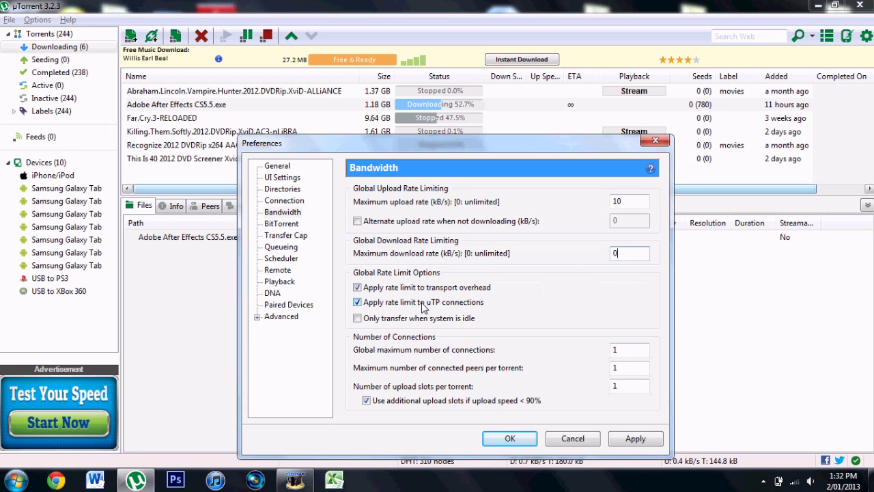
double_click(632, 351)
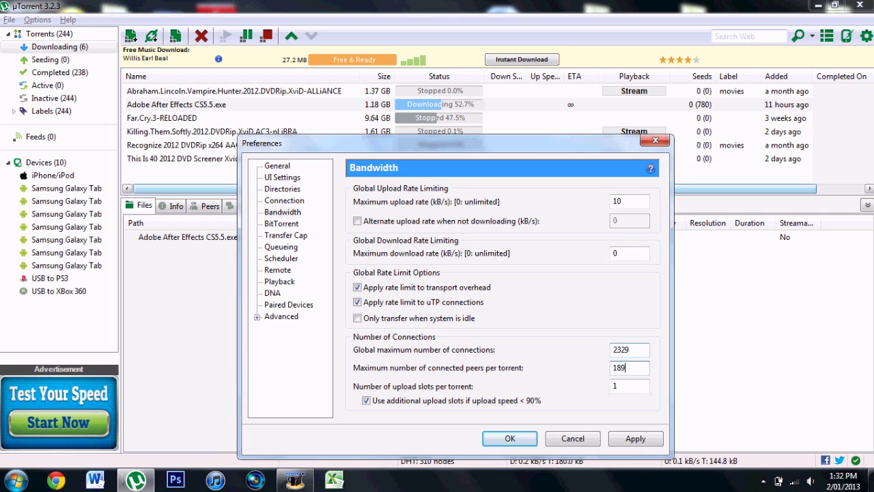
key(Tab)
text(14)
click(635, 442)
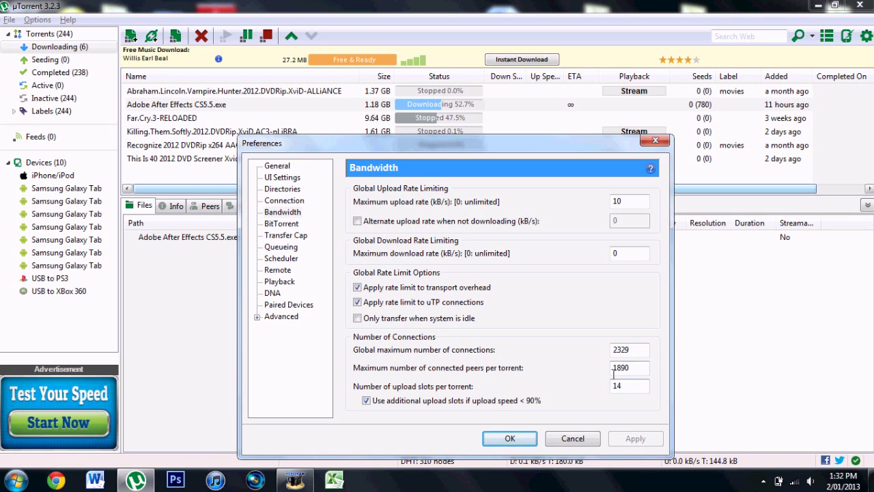
click(298, 223)
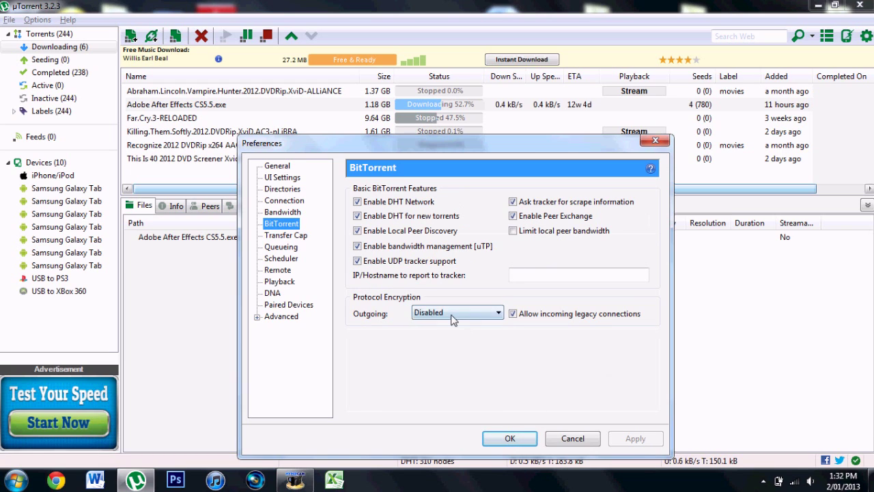
click(453, 319)
- Set outgoing protocol encryption to Enabled and apply, leaving local peer bandwidth limiting off
click(445, 335)
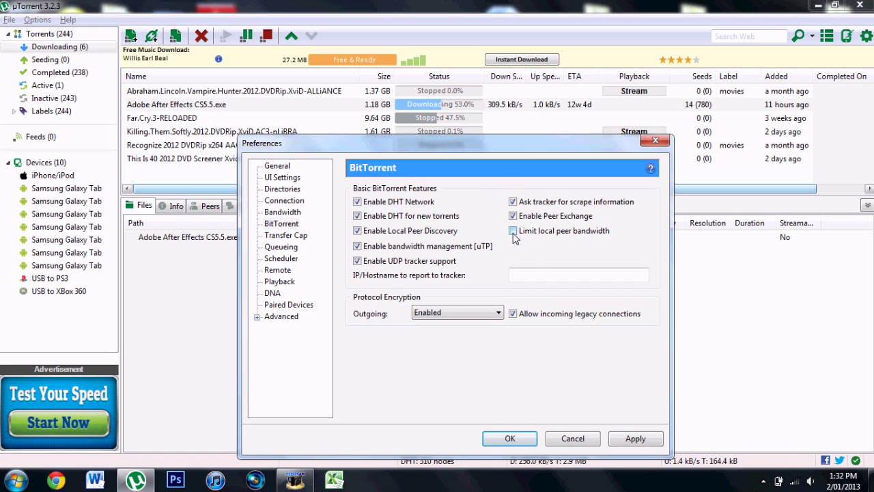
click(634, 443)
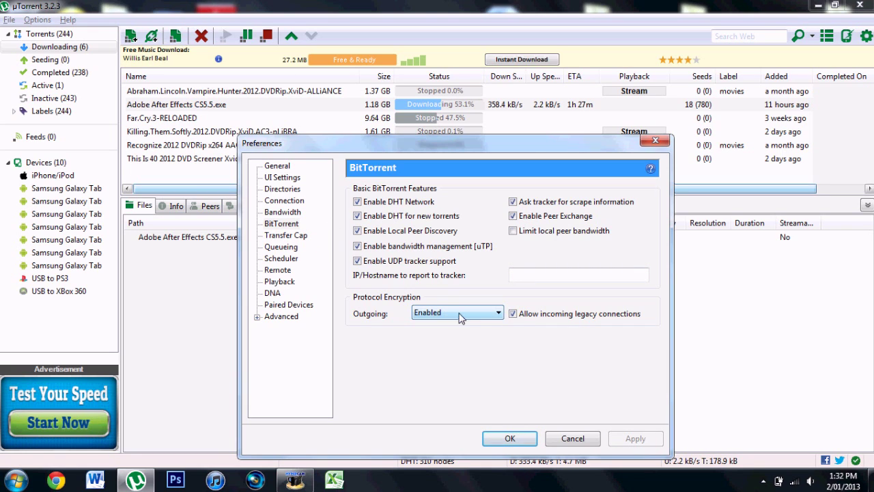
click(519, 232)
click(519, 233)
click(286, 235)
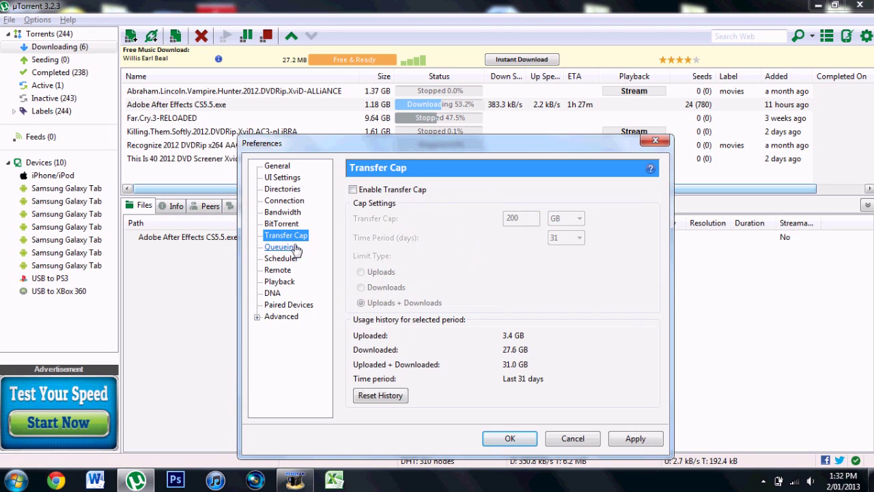
- On Queueing, allow 60 active torrents and 63 active downloads with a 150% minimum ratio, then apply
click(294, 249)
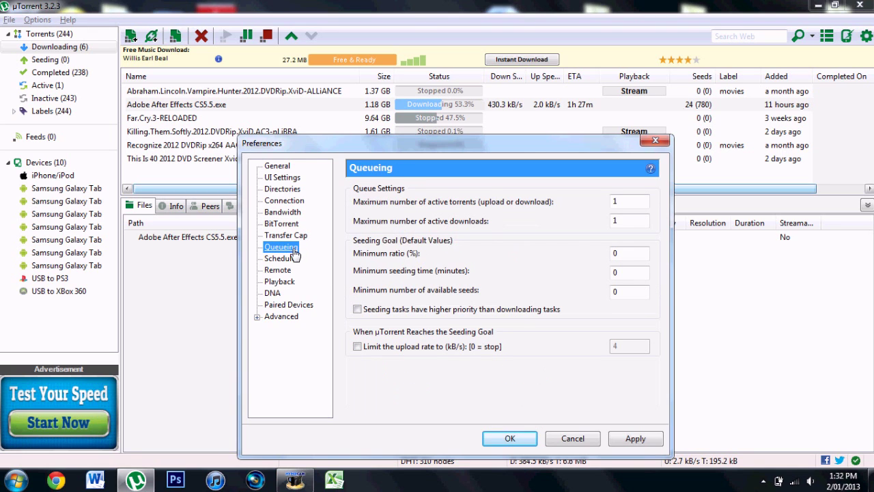
double_click(625, 202)
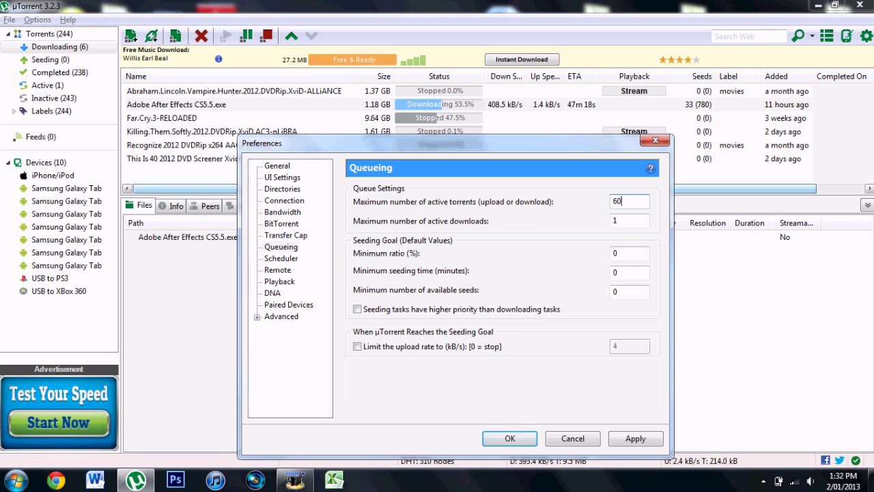
key(Tab)
text(6)
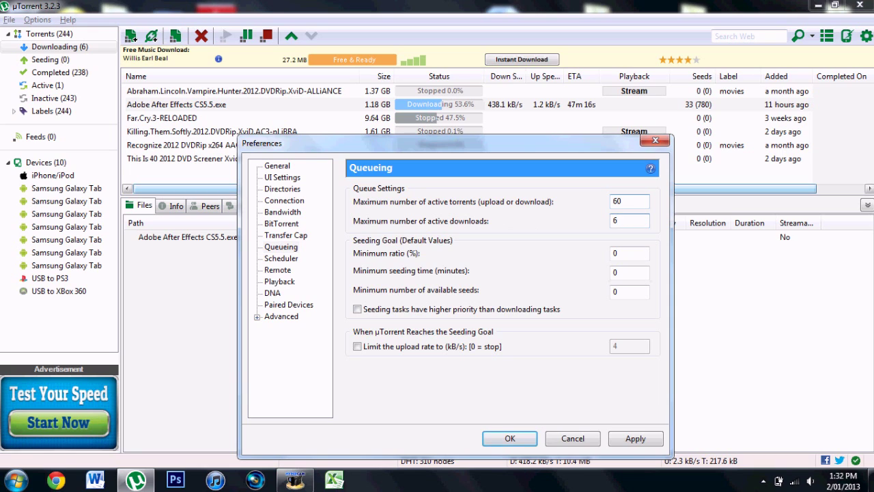
text(3)
double_click(644, 252)
text(15)
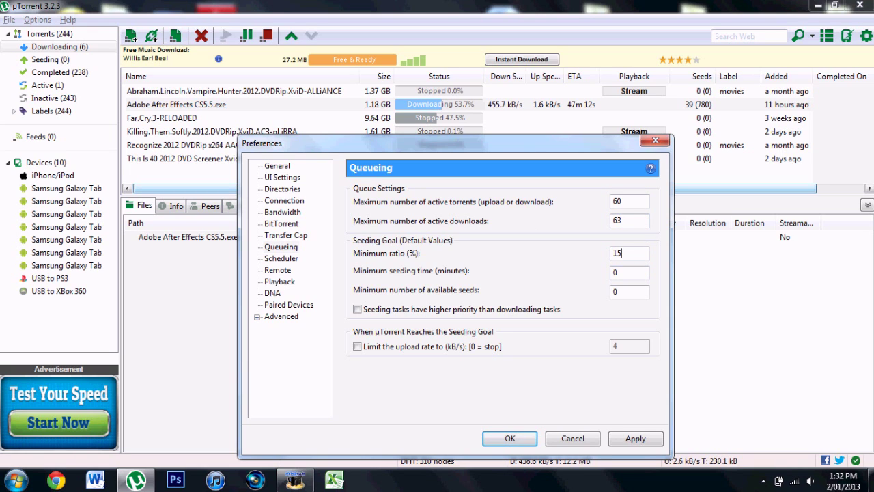
text(0)
click(625, 440)
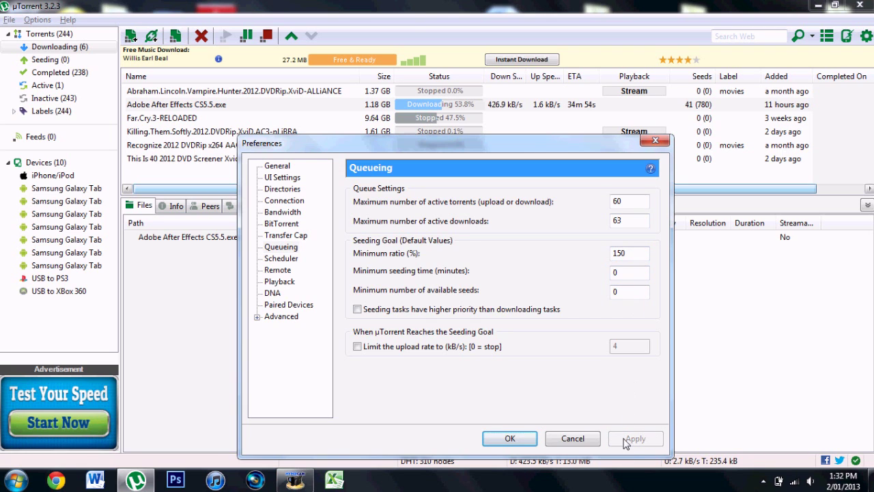
- Look through the Scheduler, Remote, Playback, DNA and Paired Devices preference pages
click(281, 258)
click(277, 271)
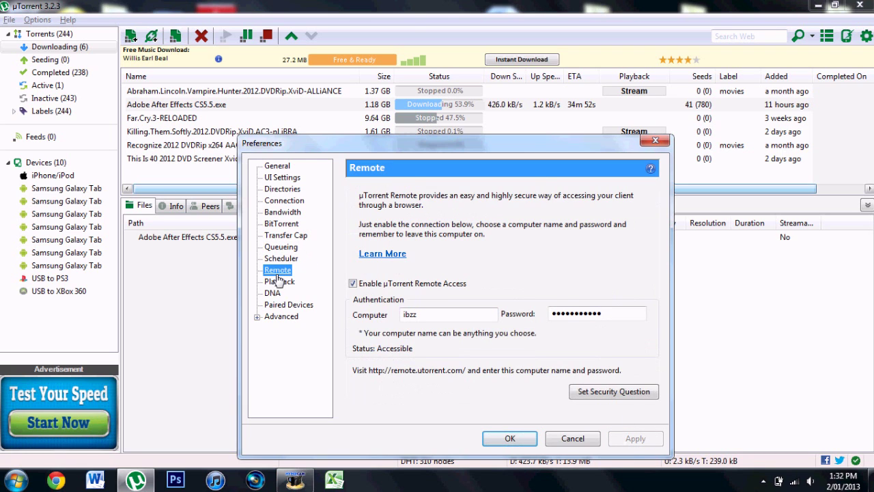
click(278, 282)
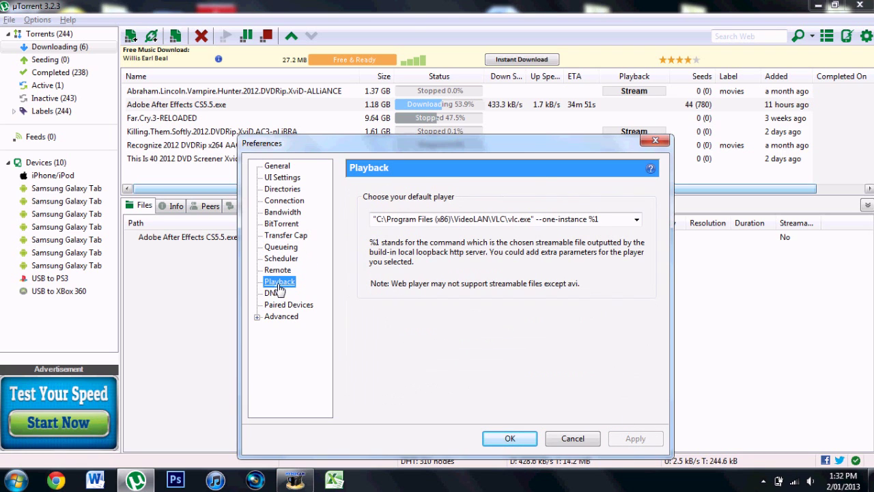
click(274, 293)
click(280, 304)
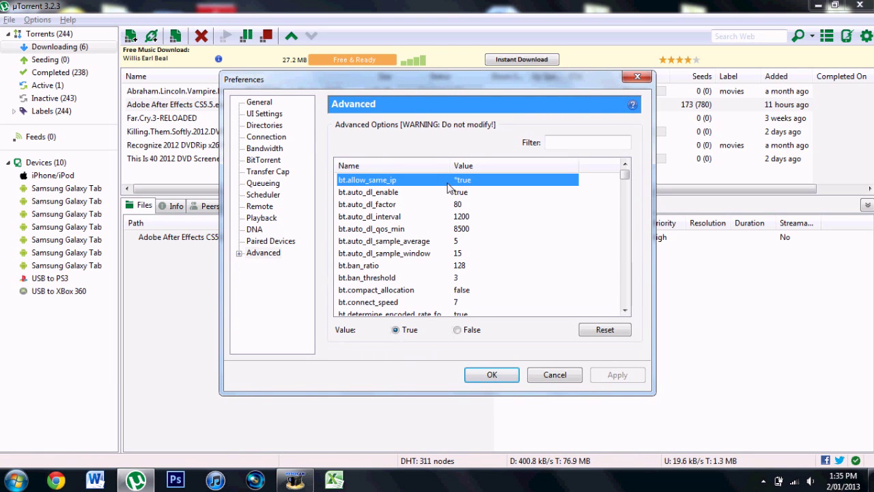
- Keep bt.allow_same_ip true, move down the Advanced list, and set dht.rate to 2
click(462, 335)
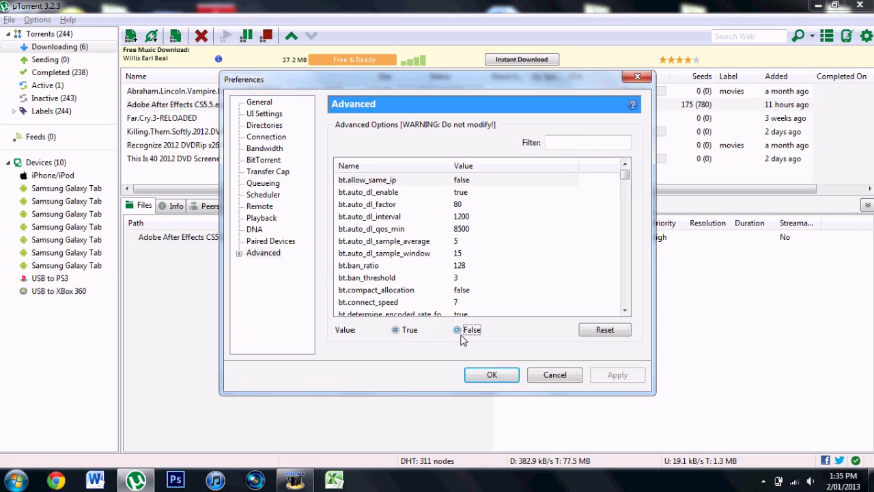
click(412, 329)
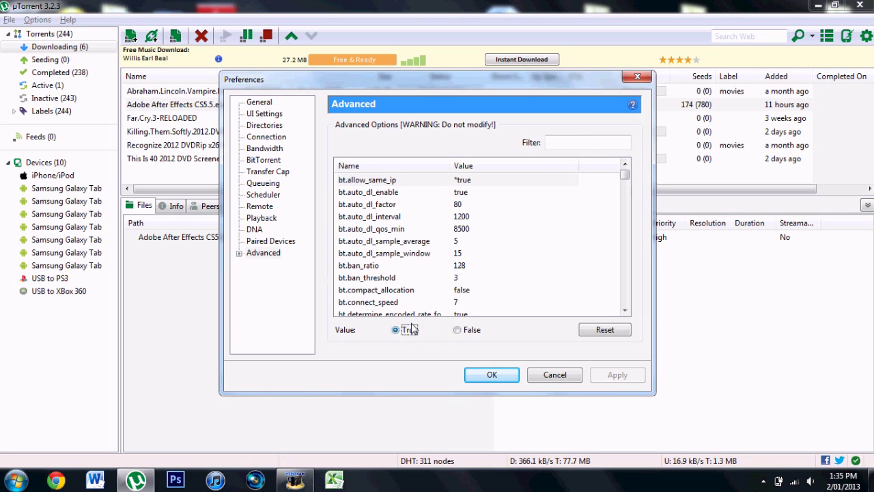
click(462, 180)
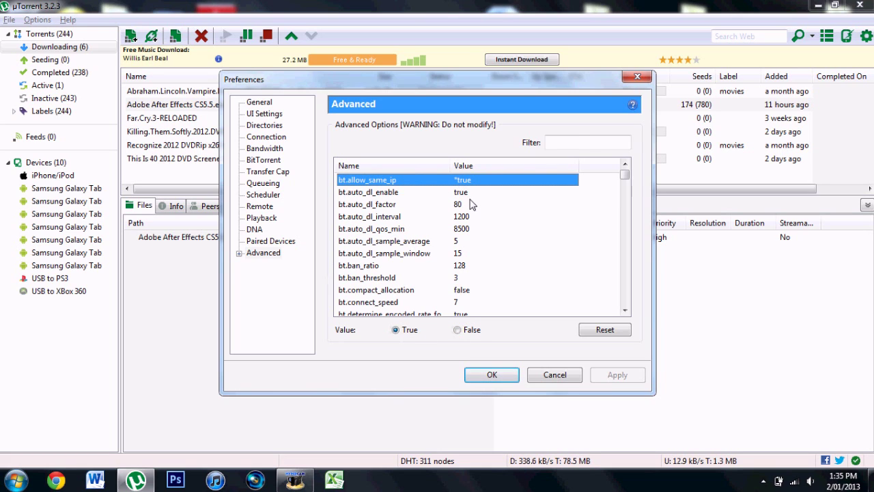
key(Down)
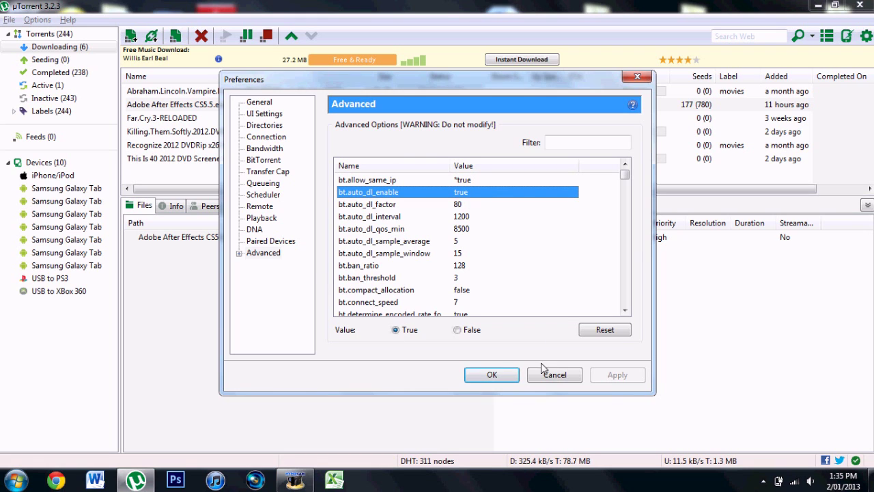
key(Down)
key(Down)
key(Down)
key(Down)
key(Down)
key(Down)
key(Down)
key(Down)
key(Down)
key(Down)
key(Down)
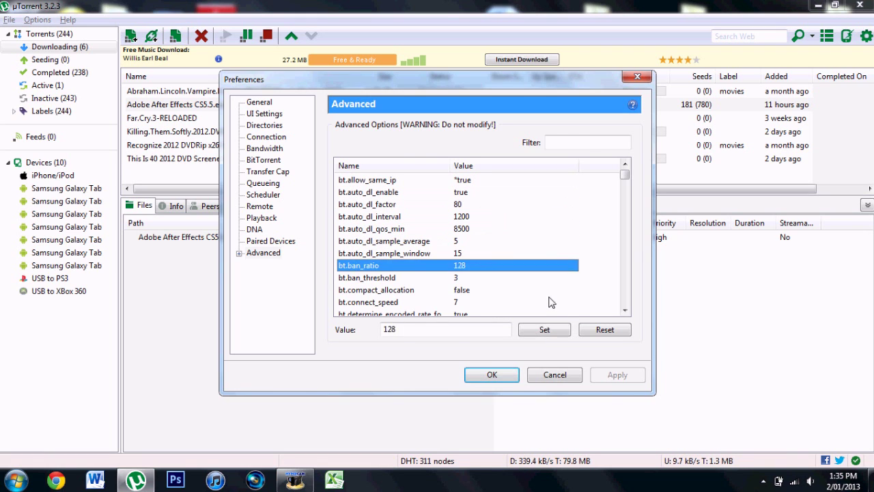
key(Down)
key(Down)
key(Down)
key(Down)
key(Down)
key(Down)
key(Down)
key(Down)
key(Down)
key(Down)
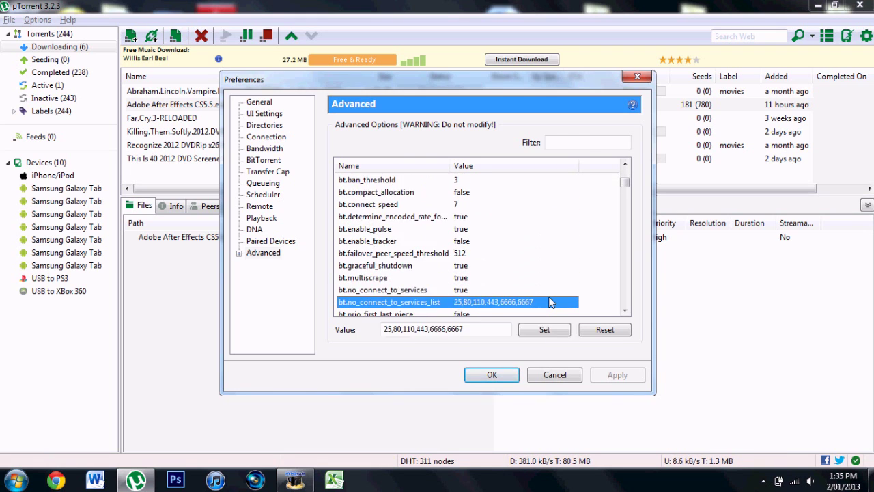
key(Down)
key(Down)
key(Down)
key(Down)
key(Down)
key(Down)
key(Down)
key(Down)
key(Down)
key(Down)
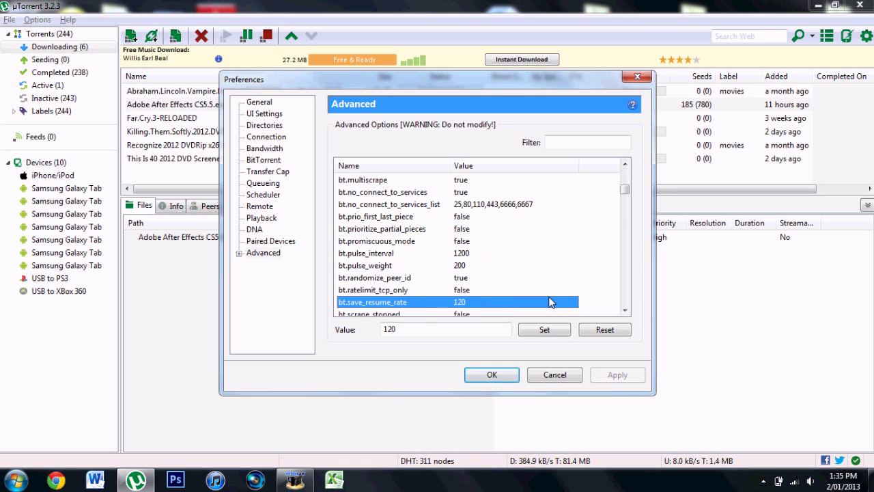
key(Down)
key(Down)
key(Down)
key(Down)
key(Down)
key(Down)
key(Down)
key(Down)
key(Down)
key(Down)
key(Down)
key(Down)
key(Down)
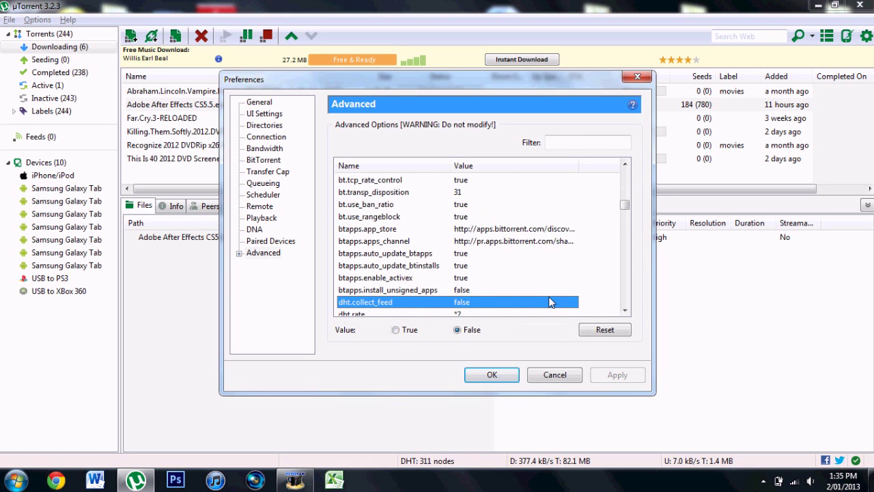
key(Up)
key(Up)
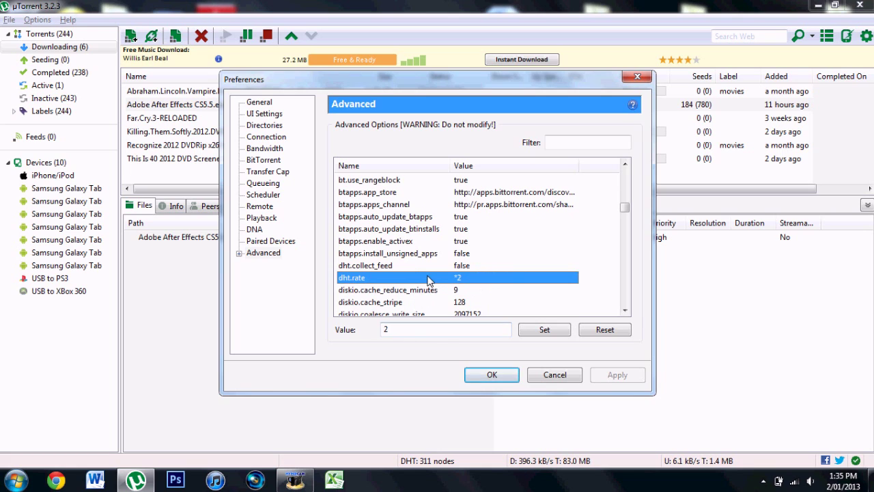
click(399, 331)
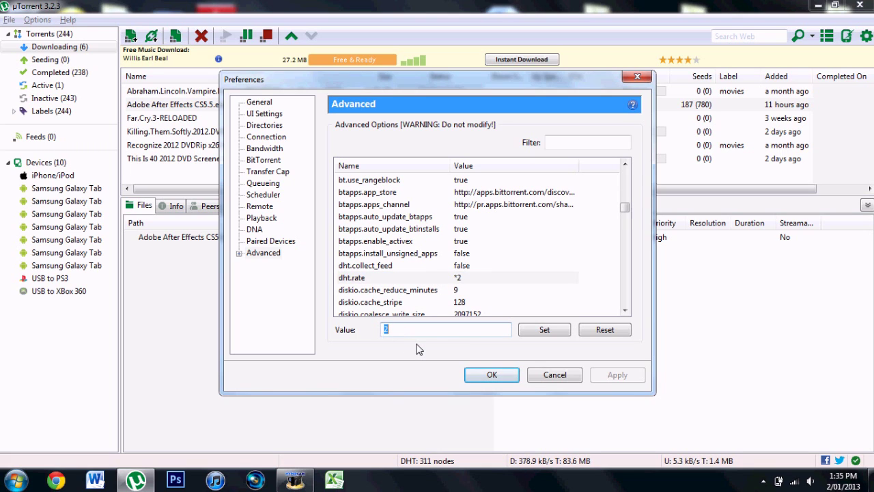
text(2)
- Set gui.show_notorrents_node to false
click(523, 290)
key(Down)
key(Down)
key(Down)
key(Down)
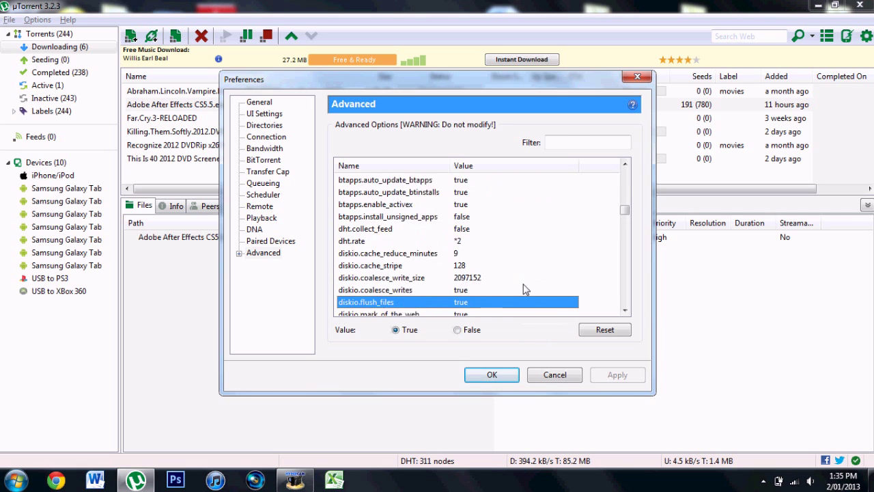
key(Down)
key(Down)
key(Down)
key(Down)
key(Down)
key(Down)
key(Down)
key(Down)
key(Down)
key(Down)
key(Down)
key(Down)
key(Down)
key(Down)
key(Down)
key(Down)
key(Down)
key(Down)
key(Down)
key(Down)
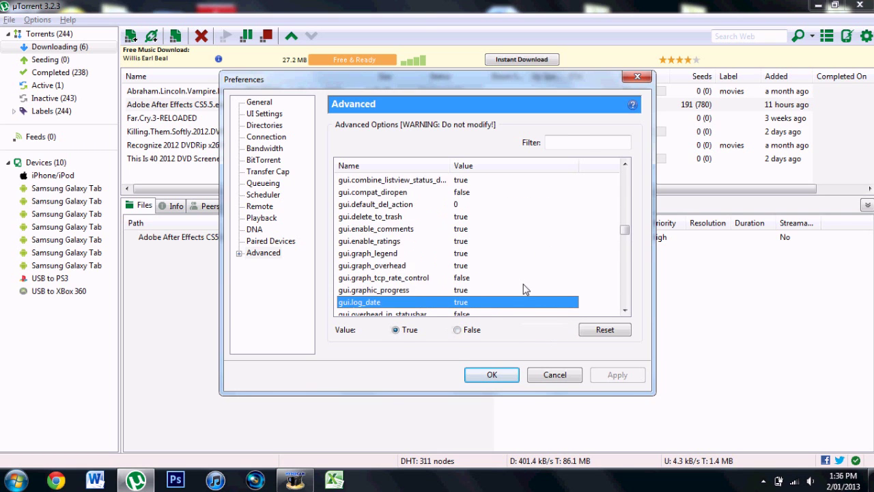
key(Down)
key(Down)
key(Down)
key(Down)
key(Down)
key(Down)
key(Down)
click(523, 289)
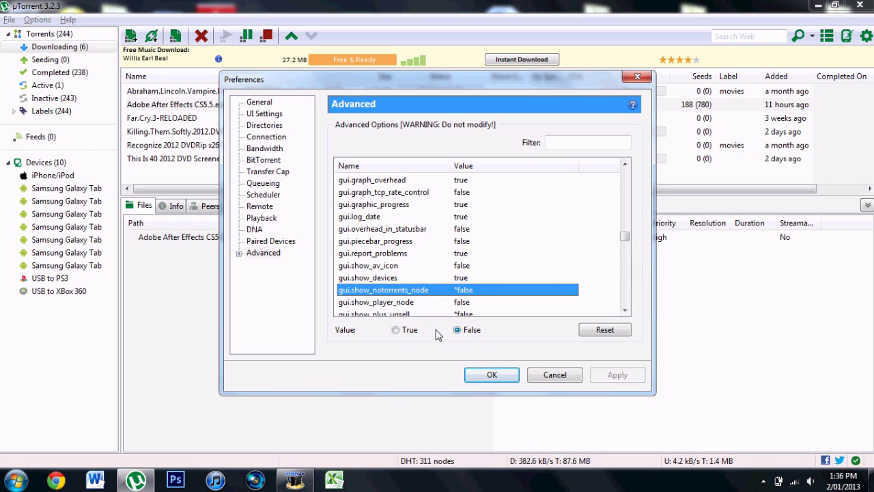
click(396, 330)
click(457, 330)
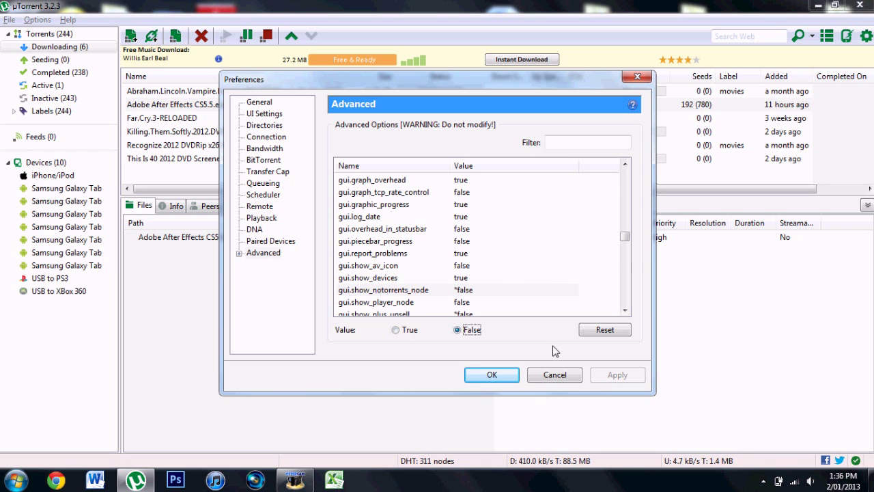
click(538, 289)
- Set rss.update_interval to 20
key(Down)
key(Down)
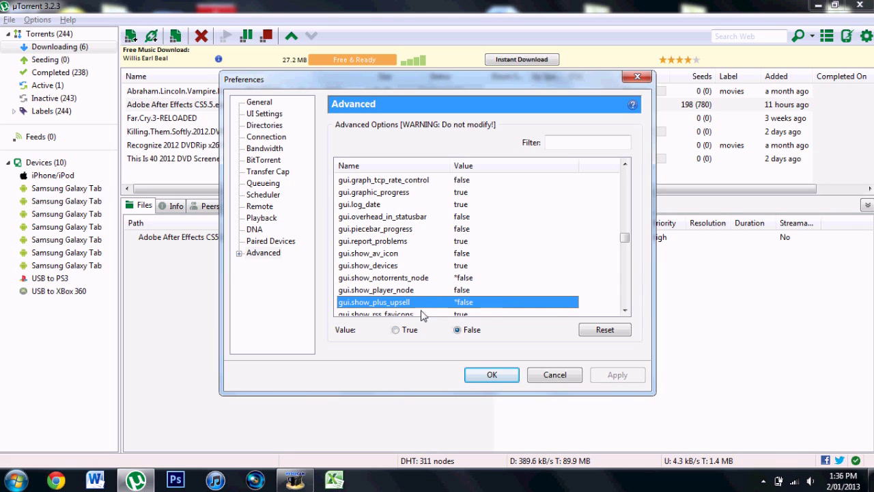
key(Down)
key(Down)
key(Down)
key(Down)
key(Down)
key(Down)
key(Down)
key(Down)
key(Down)
key(Down)
key(Down)
key(Down)
key(Down)
key(Down)
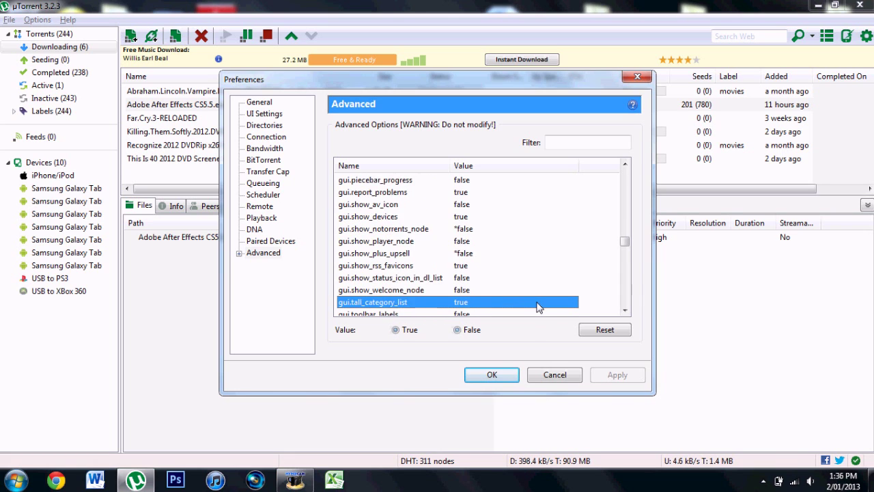
key(Down)
key(Down)
key(Down)
key(Down)
key(Down)
key(Down)
key(Down)
key(Down)
key(Down)
key(Down)
key(Down)
key(Down)
key(Down)
key(Down)
key(Down)
key(Down)
key(Down)
key(Down)
key(Down)
key(Down)
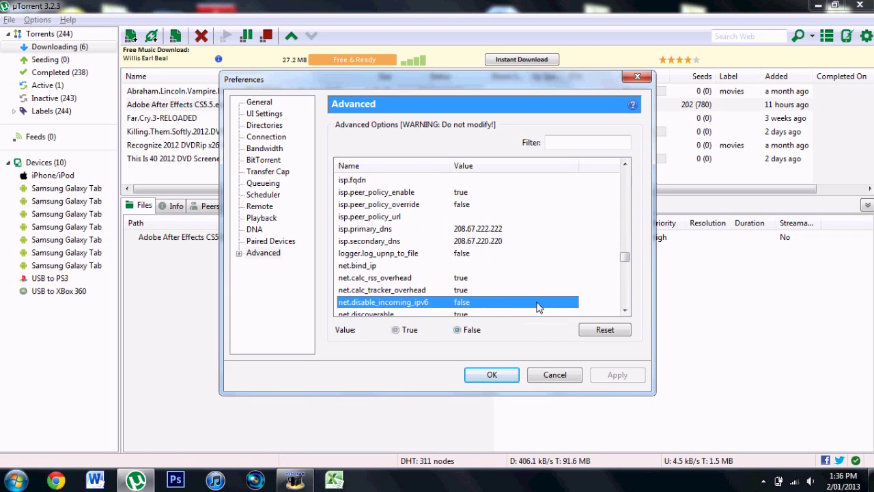
key(Down)
key(Down)
key(Down)
key(Down)
key(Down)
key(Down)
key(Down)
key(Down)
key(Down)
key(Down)
key(Down)
key(Down)
key(Down)
key(Down)
key(Down)
key(Down)
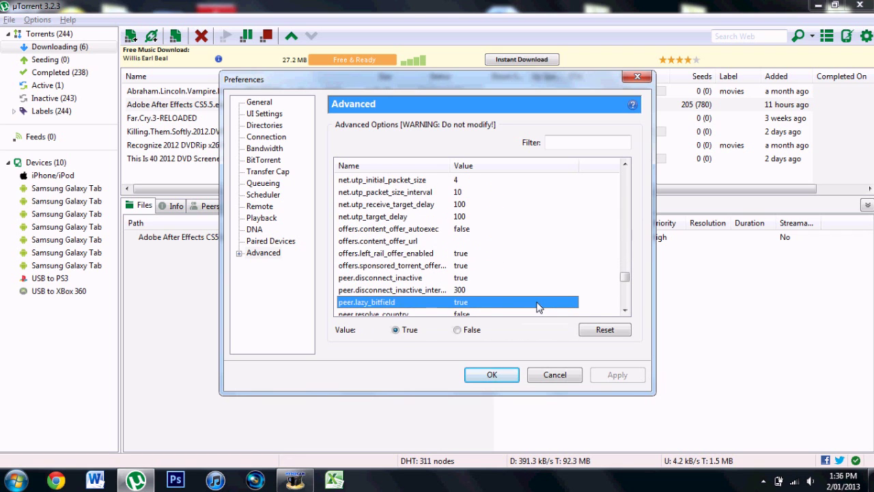
key(Up)
key(Up)
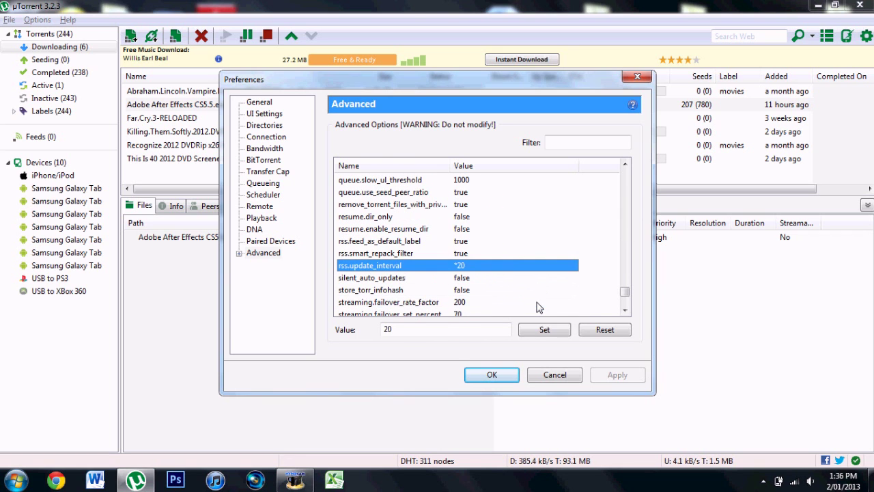
double_click(422, 331)
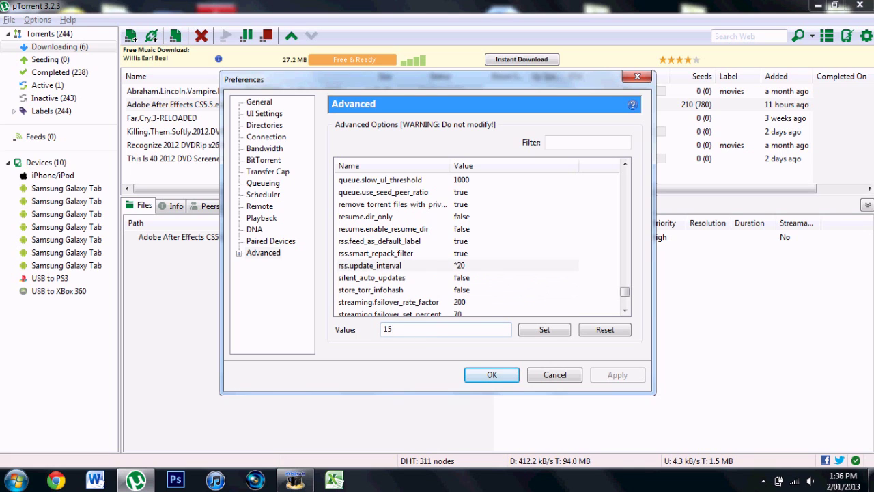
text(20)
click(545, 329)
- Confirm and close Preferences, then force-start the Adobe After Effects torrent
click(493, 376)
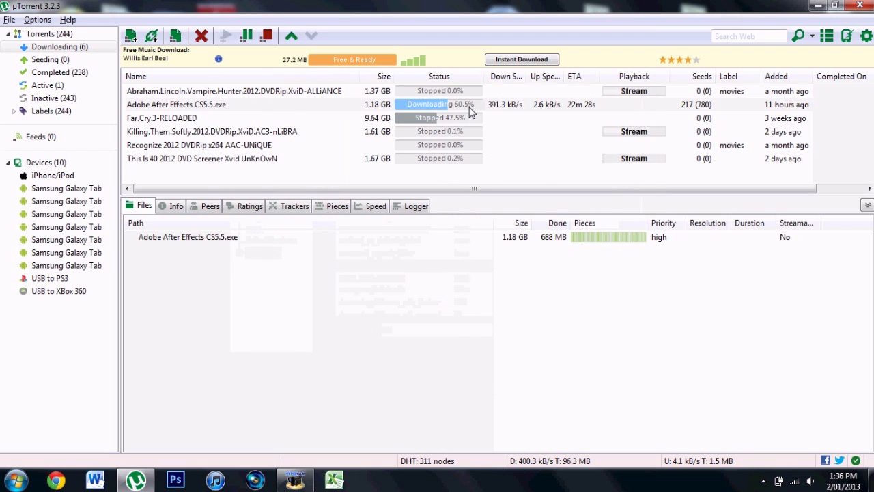
right_click(469, 107)
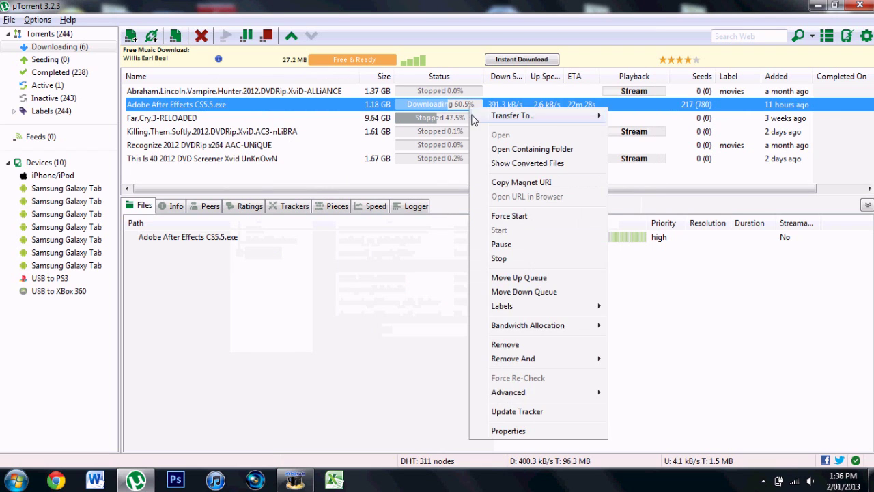
click(493, 217)
- Give the Adobe torrent High bandwidth allocation
right_click(437, 107)
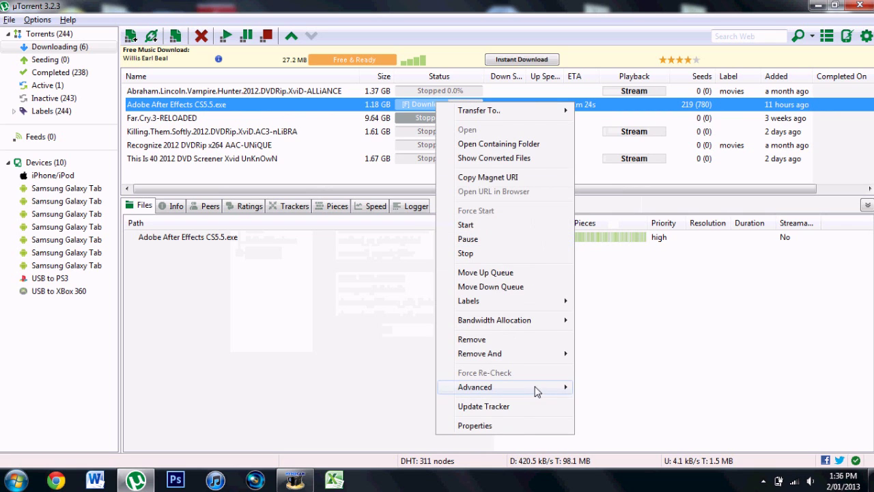
mouse_move(533, 326)
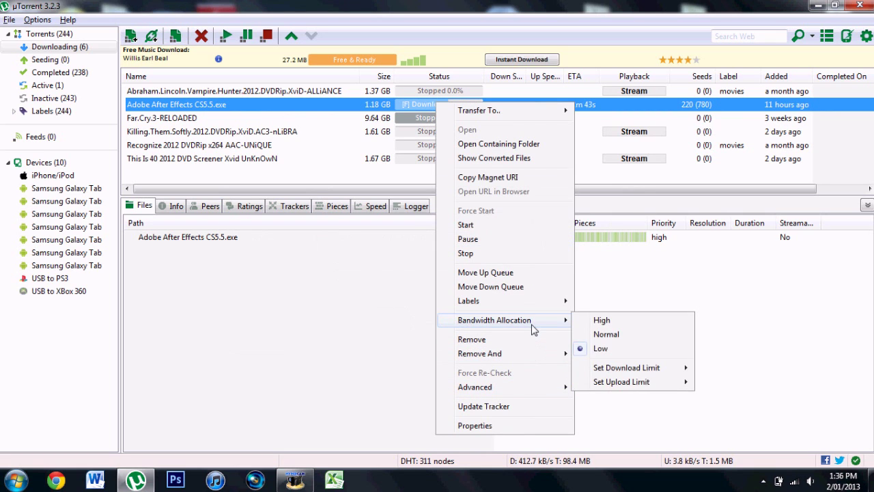
click(601, 319)
- Limit the Adobe torrent's upload speed to 10 kB/s
right_click(475, 103)
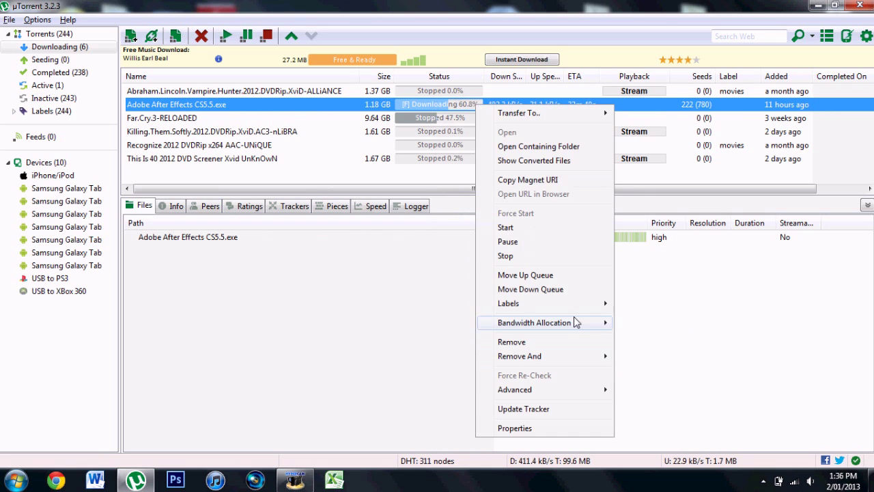
mouse_move(601, 322)
mouse_move(691, 388)
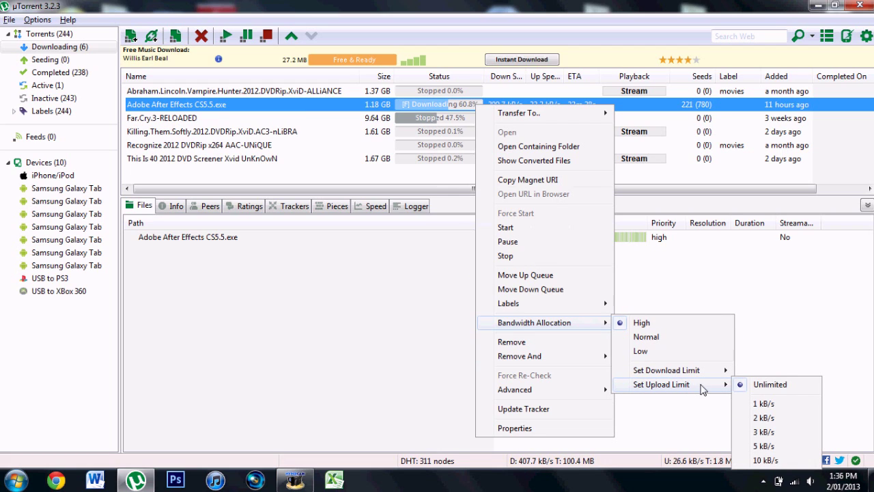
click(768, 460)
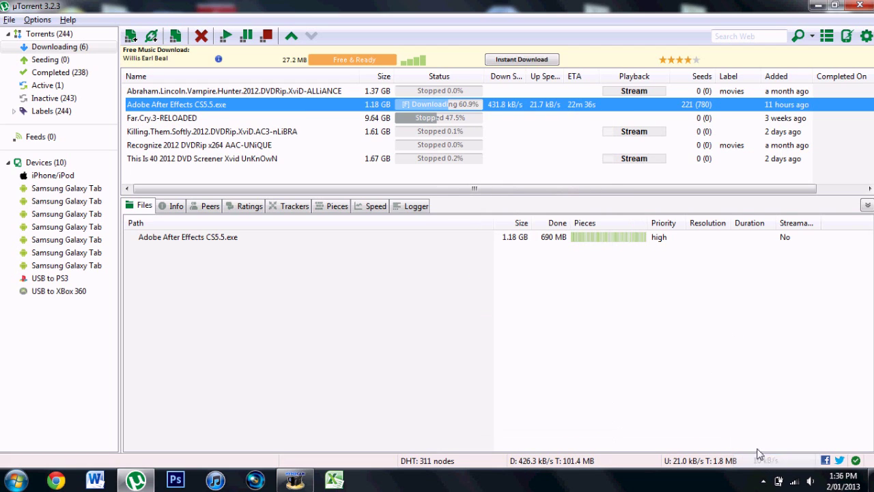
right_click(562, 111)
mouse_move(676, 324)
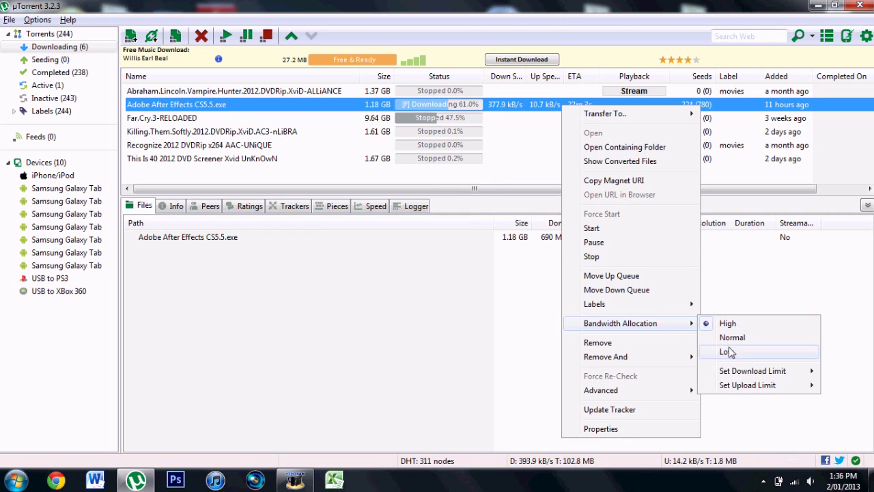
mouse_move(732, 376)
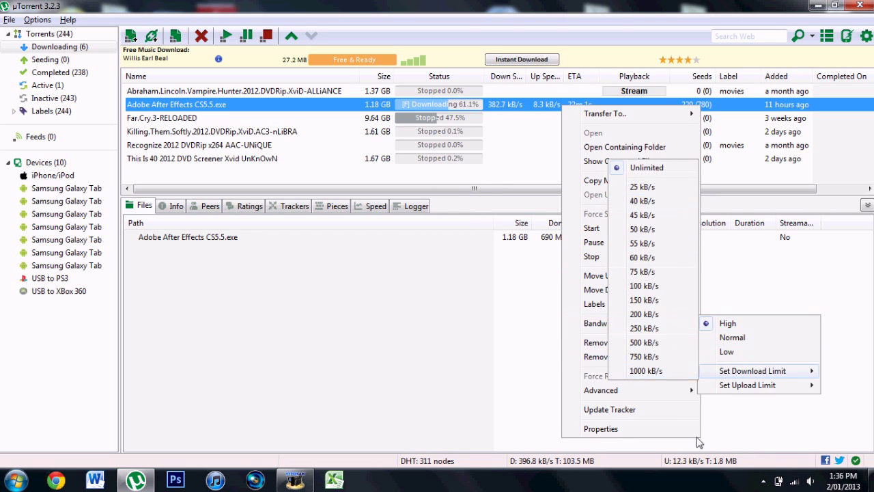
click(703, 466)
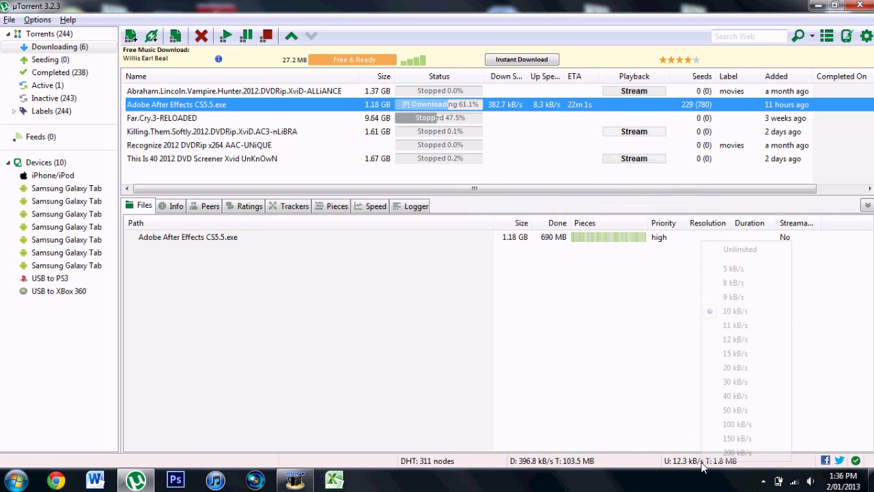
click(577, 463)
click(505, 110)
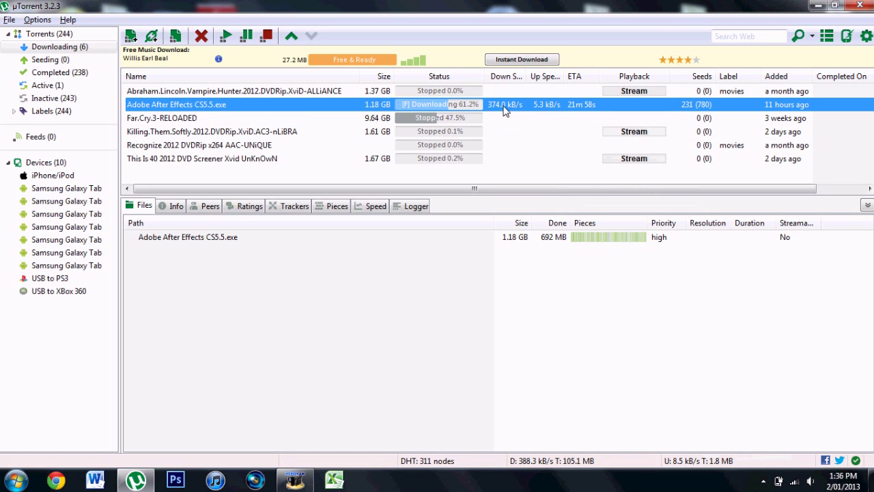